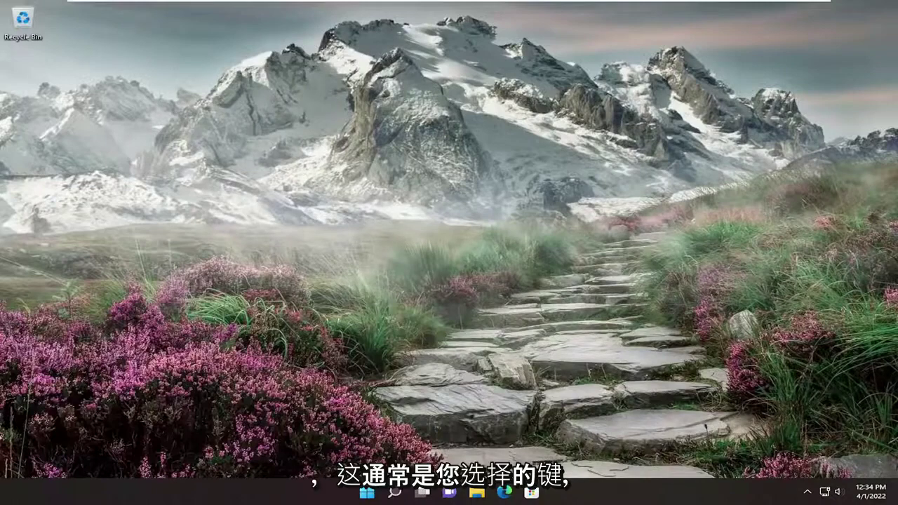
Open the Start button's quick-access menu to begin restarting into the boot menu.
{"action": "right_click", "coordinate": [368, 493]}
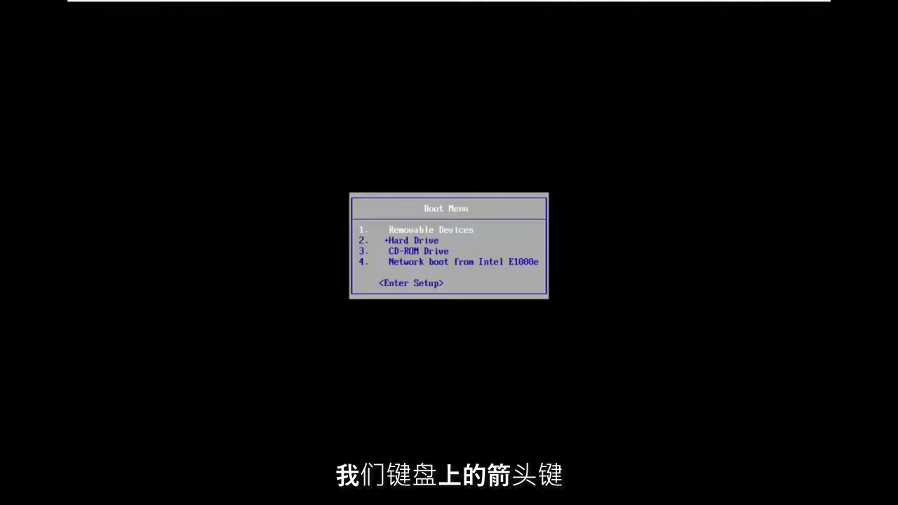
Choose Enter Setup from the Boot Menu to open PhoenixBIOS Setup.
{"action": "key", "text": "Down"}
{"action": "key", "text": "Down"}
{"action": "key", "text": "Down"}
{"action": "key", "text": "Down"}
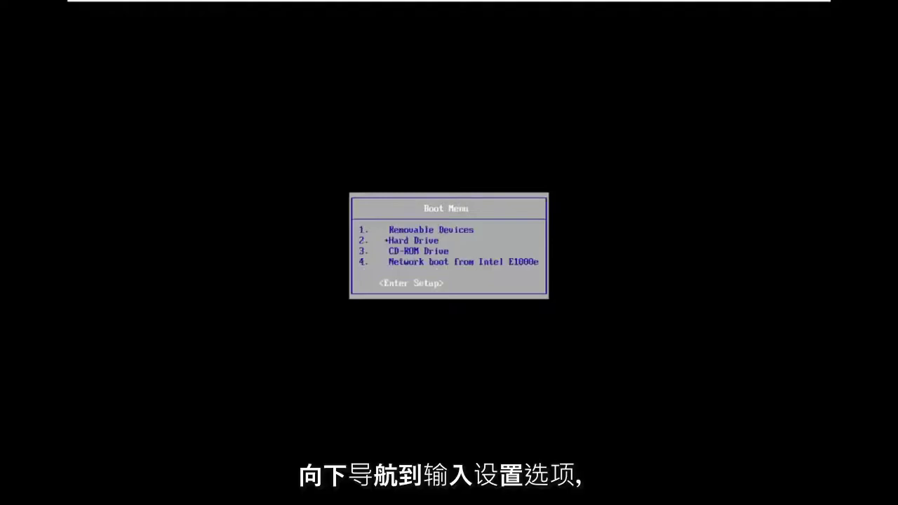
{"action": "key", "text": "Return"}
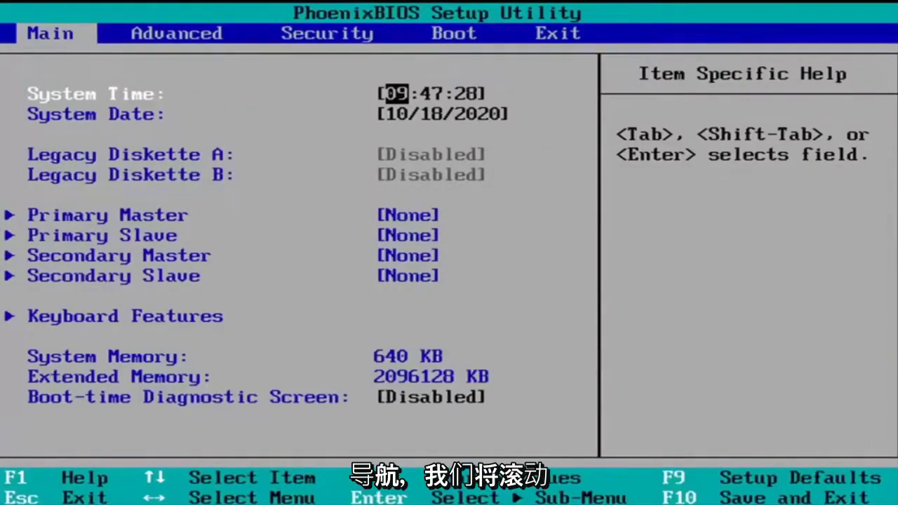
Browse the Advanced, Security and Exit pages, settling on the Boot device order page.
{"action": "key", "text": "Right"}
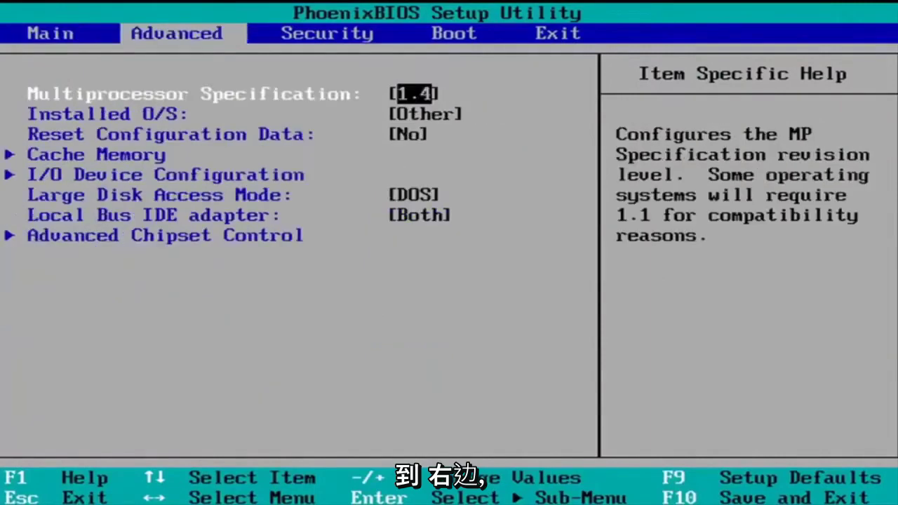
{"action": "key", "text": "Right"}
{"action": "key", "text": "Right"}
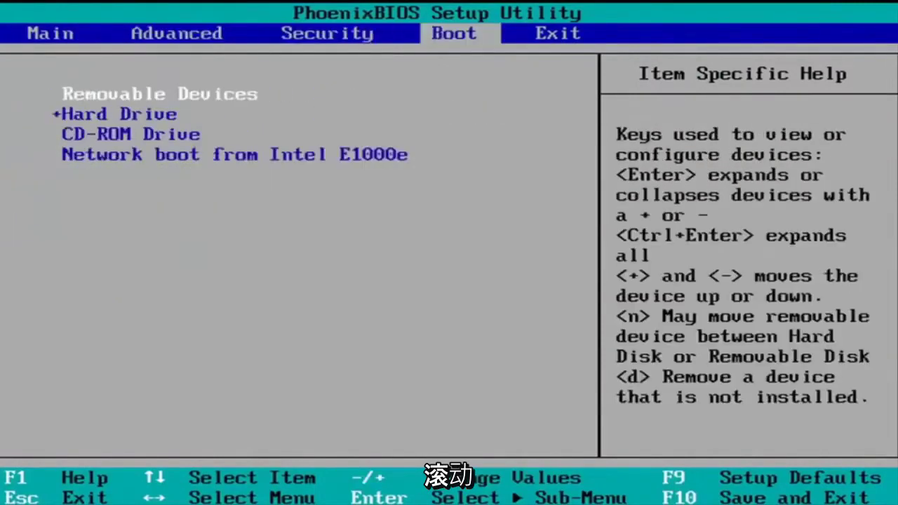
{"action": "key", "text": "Right"}
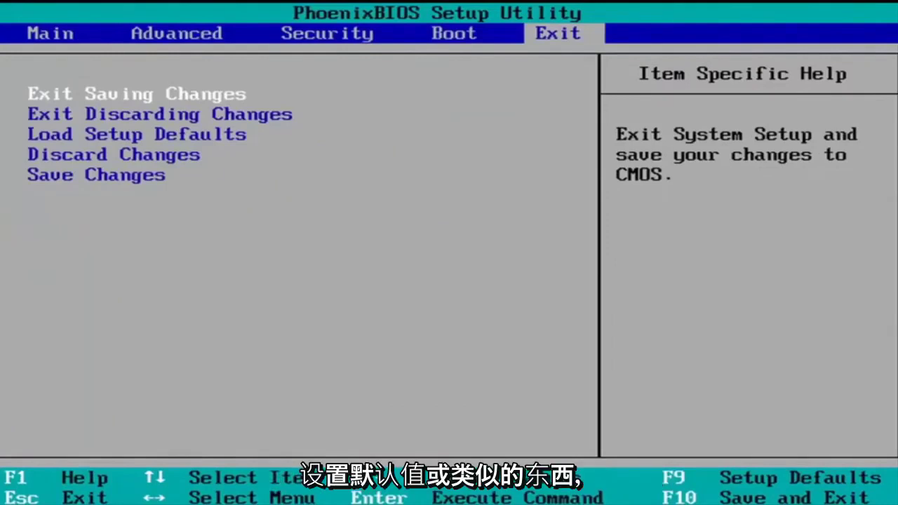
{"action": "key", "text": "Left"}
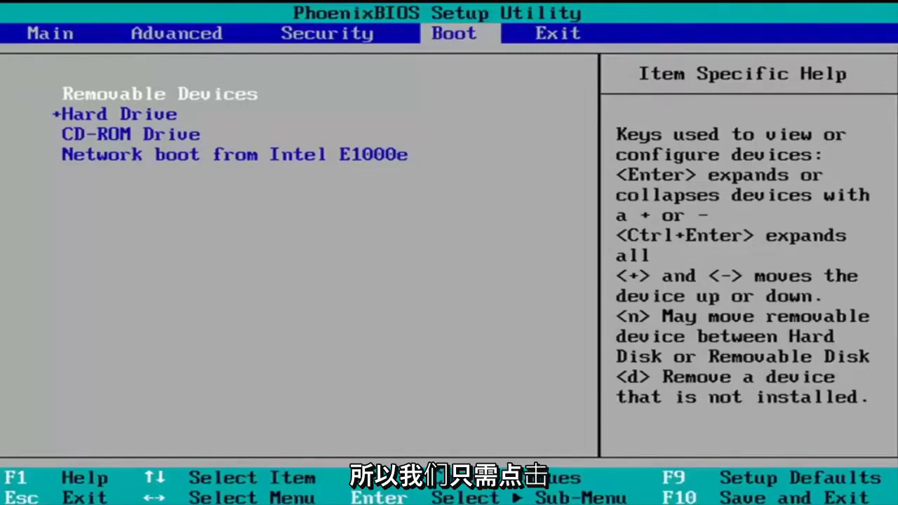
Load the default configuration with F9 and confirm Yes.
{"action": "key", "text": "F9"}
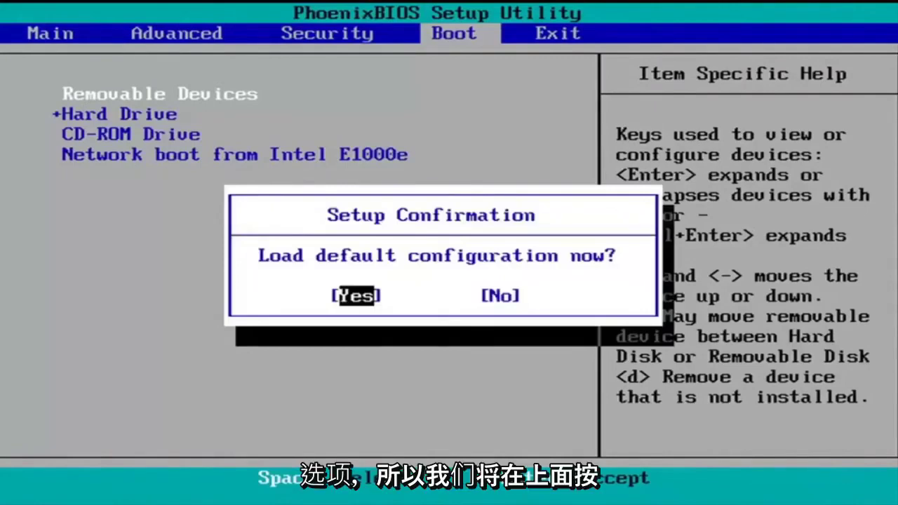
{"action": "key", "text": "Return"}
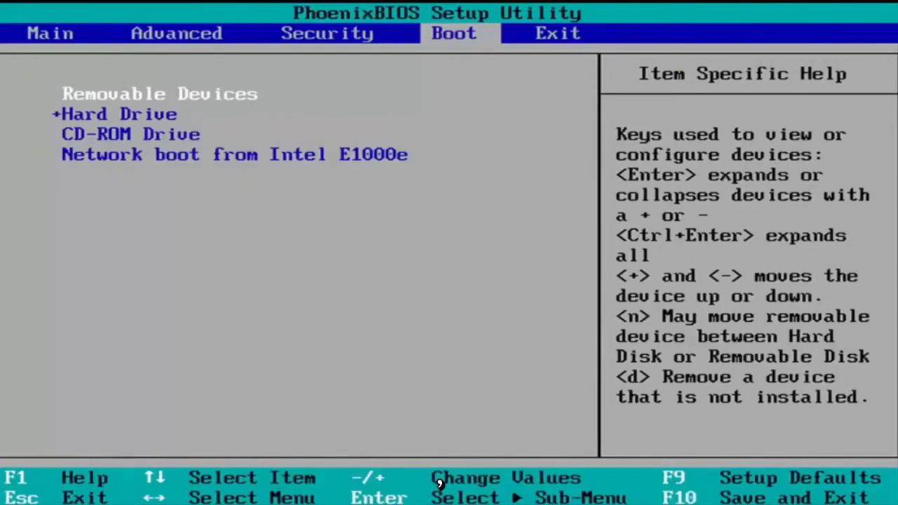
Request Save and Exit with F10, bringing up the Setup Confirmation prompt.
{"action": "key", "text": "F10"}
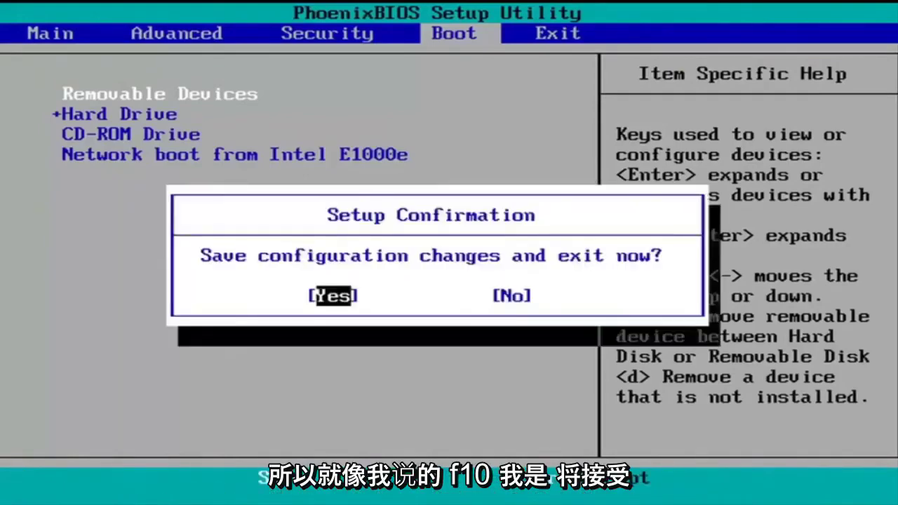